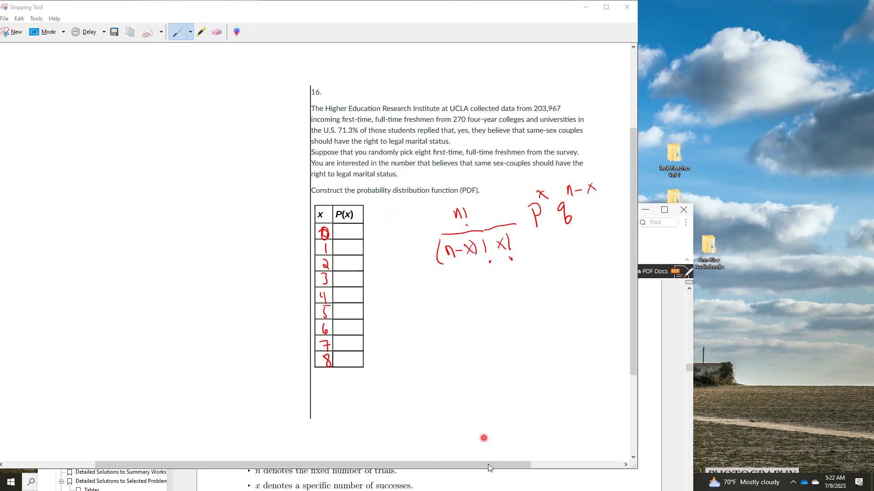
- Bring the Foxit PDF Reader textbook window to the front
{"action": "left_click", "coordinate": [489, 480]}
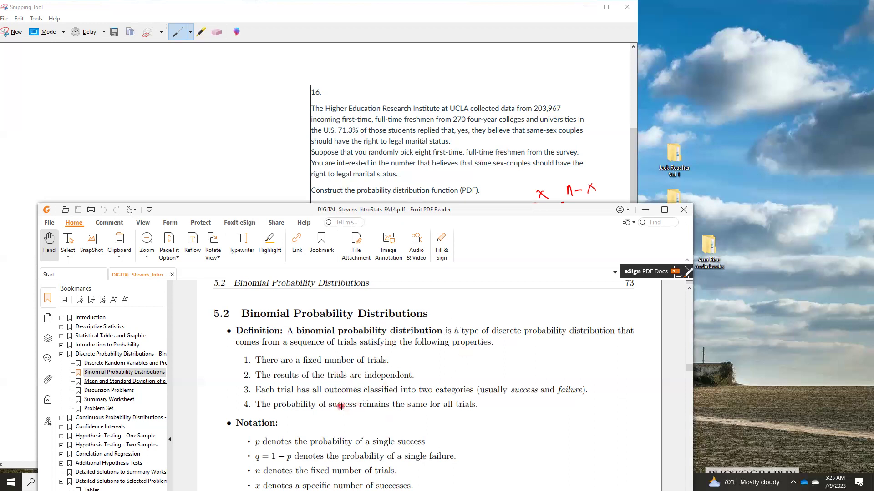
- Find the Binomial Probability Formula on page 74, then return to the problem 16 snip
{"action": "scroll", "coordinate": [408, 393], "scroll_direction": "down", "scroll_amount": 5}
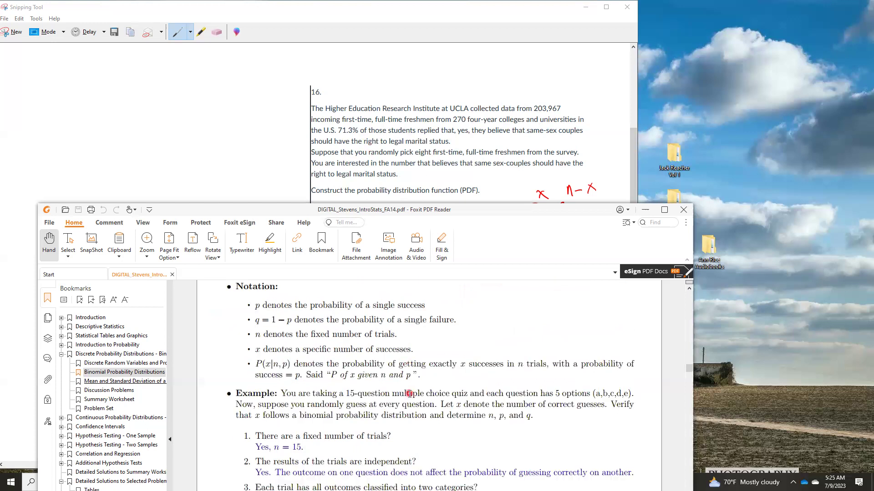
{"action": "scroll", "coordinate": [409, 393], "scroll_direction": "down", "scroll_amount": 15}
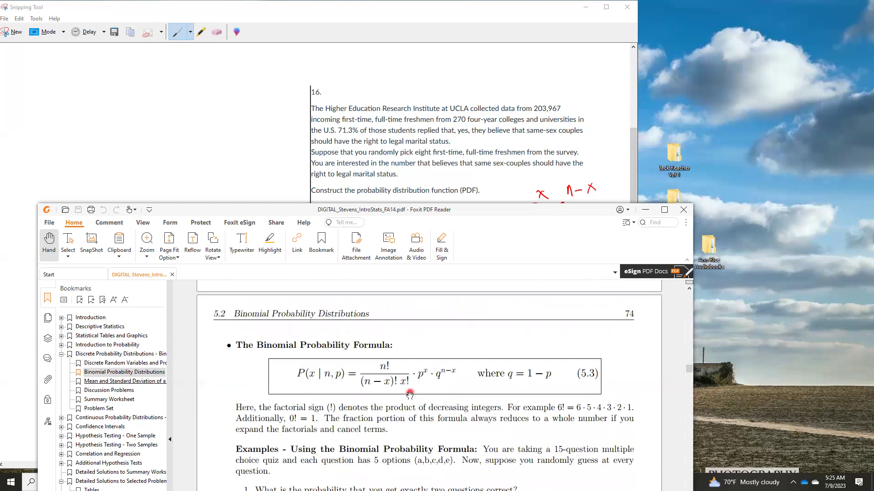
{"action": "scroll", "coordinate": [409, 394], "scroll_direction": "down", "scroll_amount": 2}
{"action": "scroll", "coordinate": [320, 408], "scroll_direction": "up", "scroll_amount": 1}
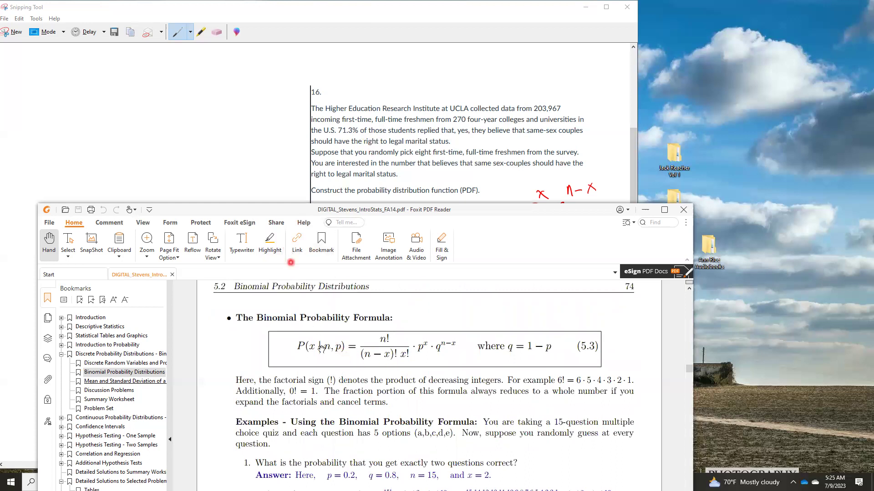
{"action": "left_click", "coordinate": [272, 175]}
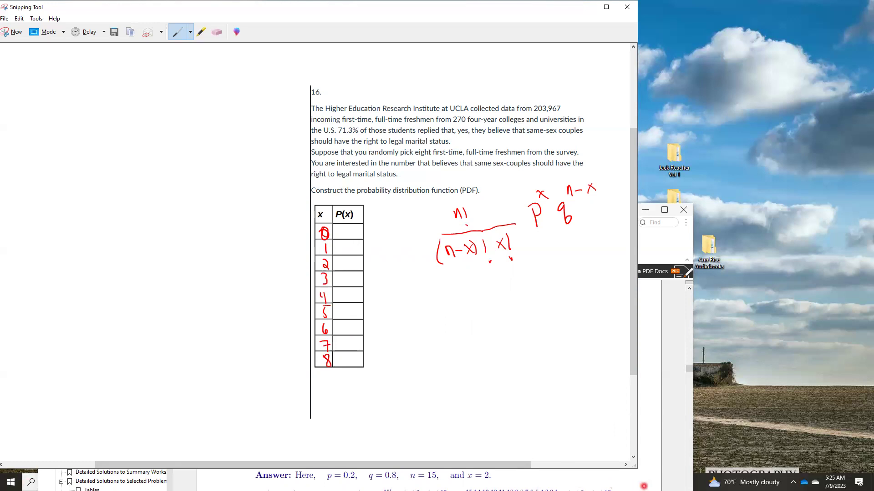
- Minimize the Foxit textbook PDF window
{"action": "left_click", "coordinate": [649, 213]}
{"action": "left_click", "coordinate": [646, 209]}
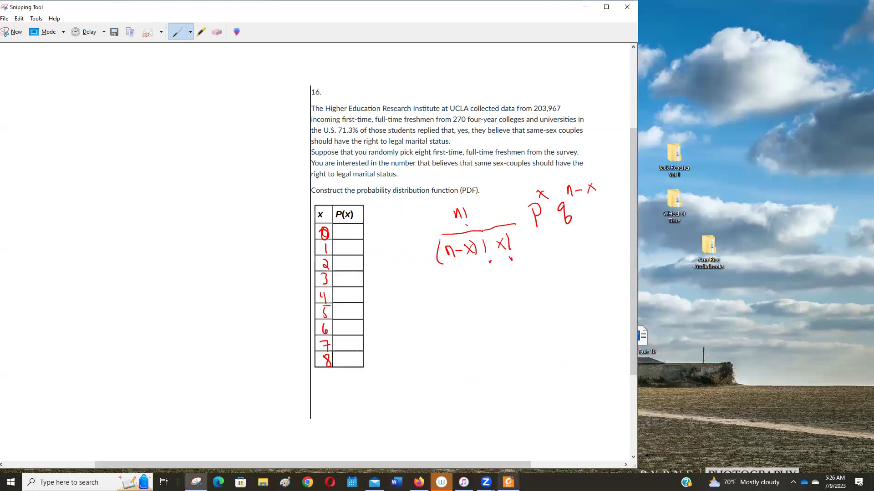
{"action": "left_click", "coordinate": [514, 482]}
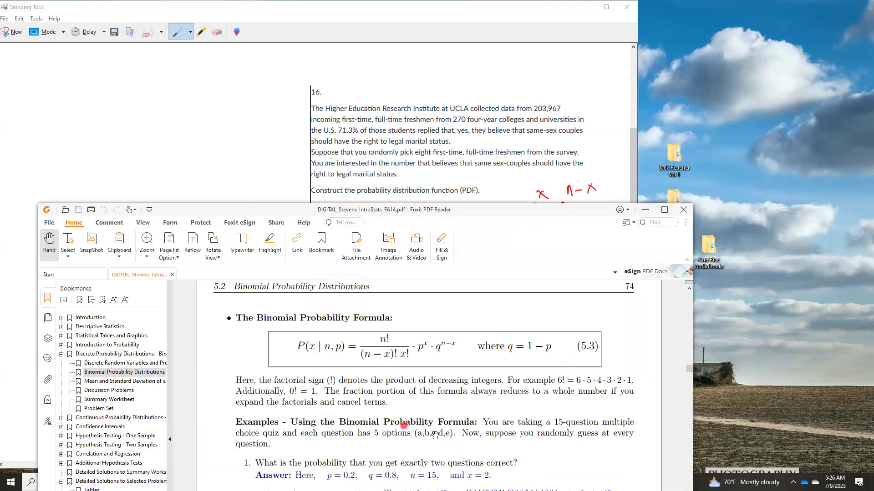
{"action": "left_click", "coordinate": [642, 212]}
- In Firefox's Canvas modules, expand Course Resources and open Online Statistical Tools
{"action": "mouse_move", "coordinate": [419, 483]}
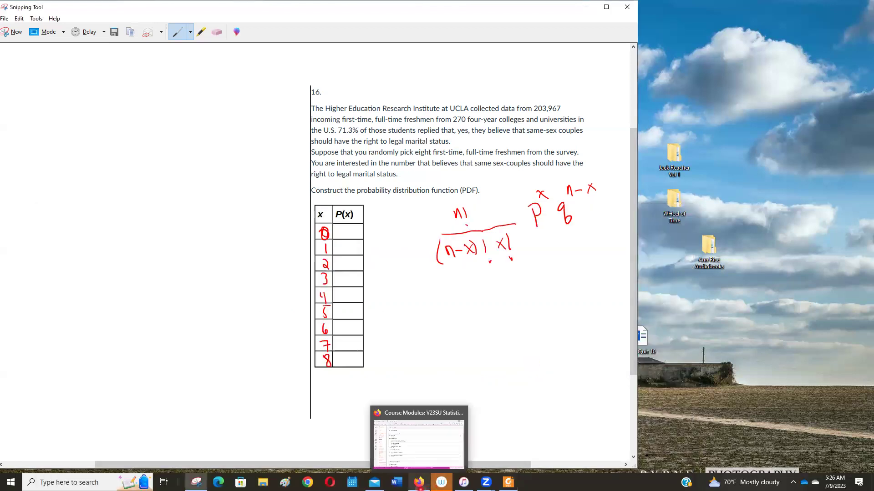
{"action": "left_click", "coordinate": [423, 443]}
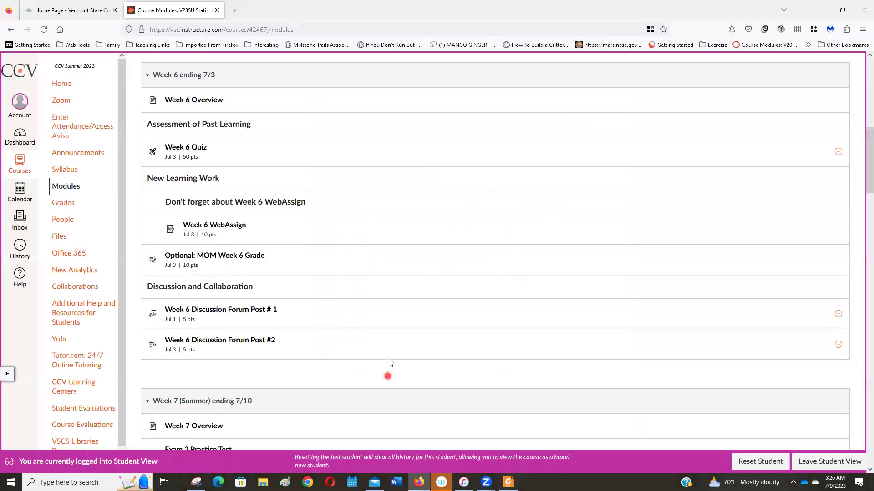
{"action": "scroll", "coordinate": [170, 224], "scroll_direction": "up", "scroll_amount": 8}
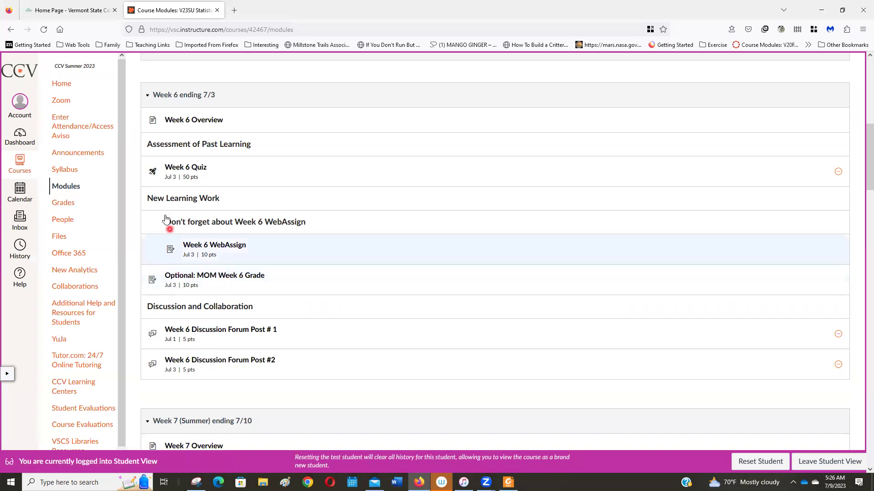
{"action": "scroll", "coordinate": [144, 219], "scroll_direction": "up", "scroll_amount": 1}
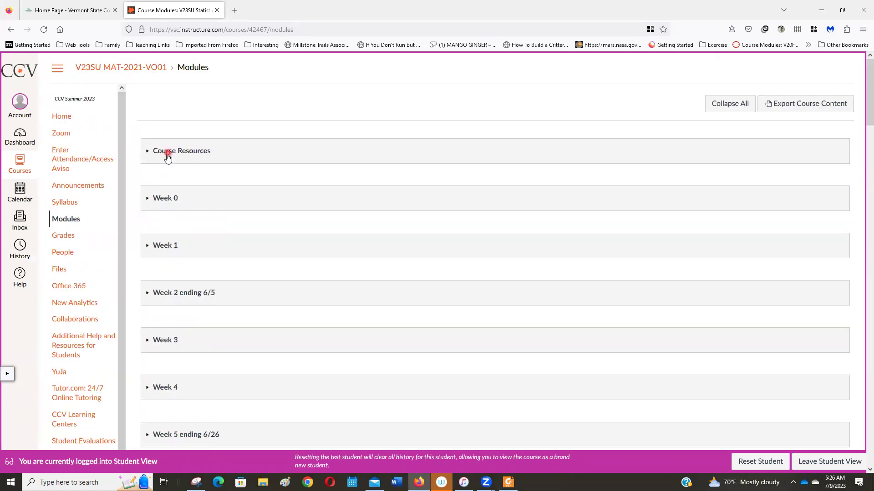
{"action": "left_click", "coordinate": [168, 155]}
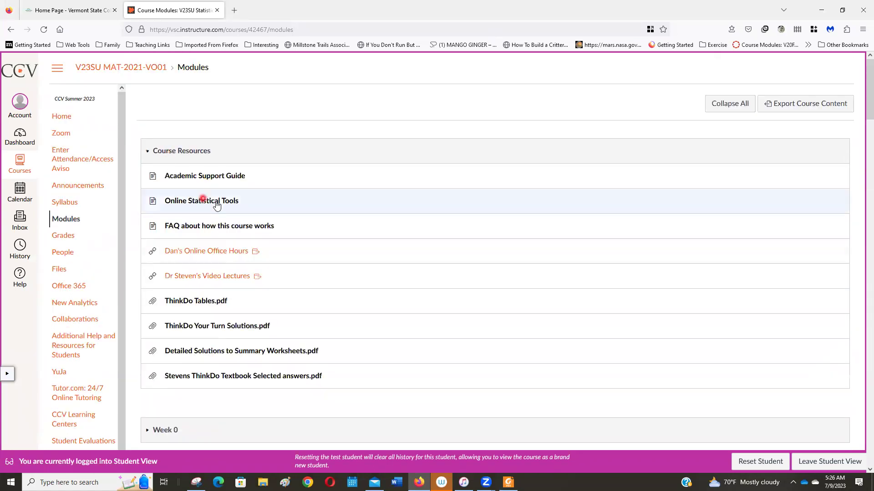
{"action": "left_click", "coordinate": [185, 201]}
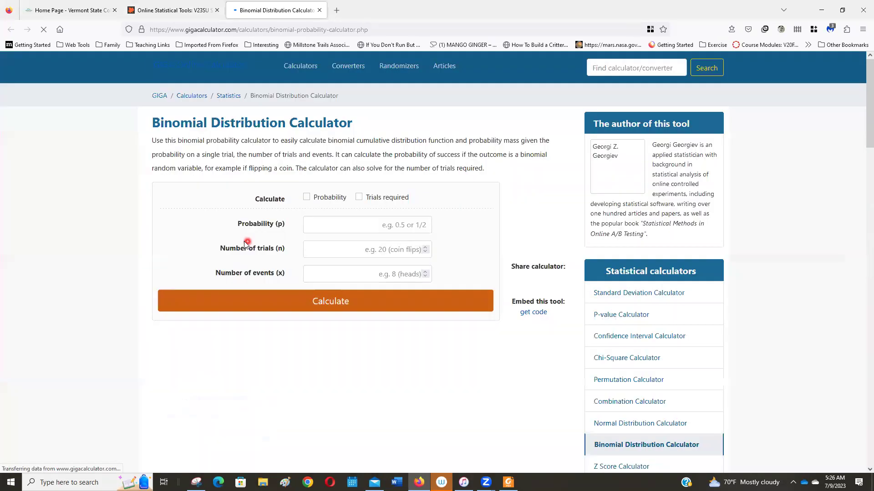
- Calculate the binomial probability for p = 0.713, n = 8 and x = 0 in GIGAcalculator
{"action": "left_click", "coordinate": [347, 233]}
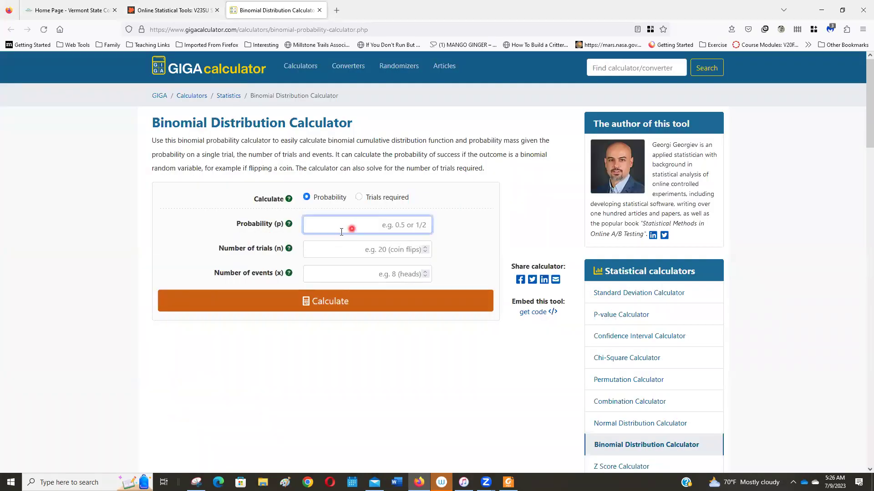
{"action": "type", "text": "0.713"}
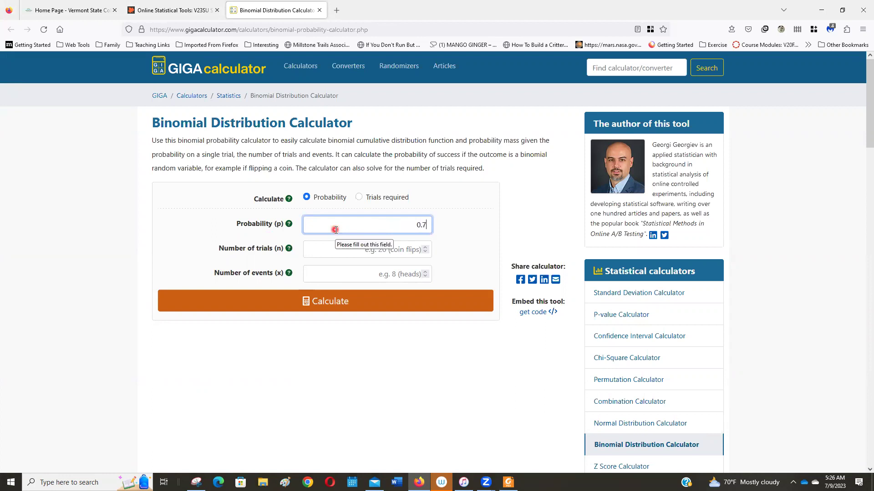
{"action": "left_click", "coordinate": [351, 250]}
{"action": "type", "text": "8"}
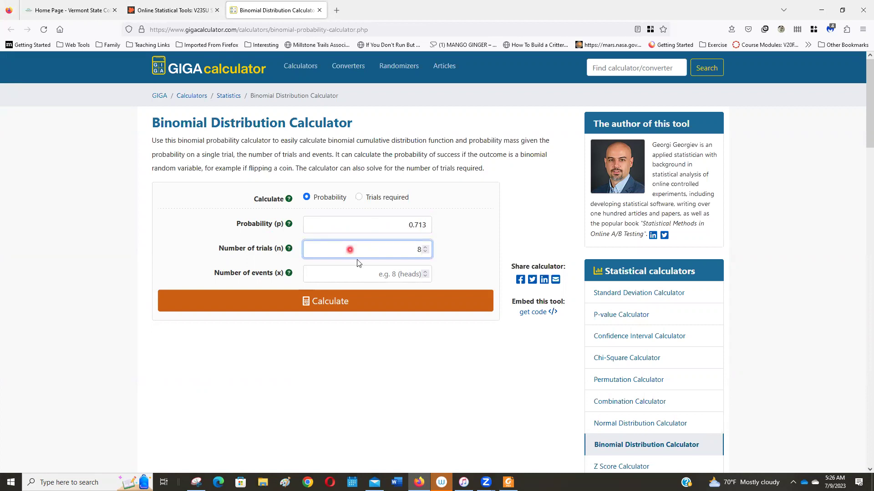
{"action": "left_click", "coordinate": [369, 275]}
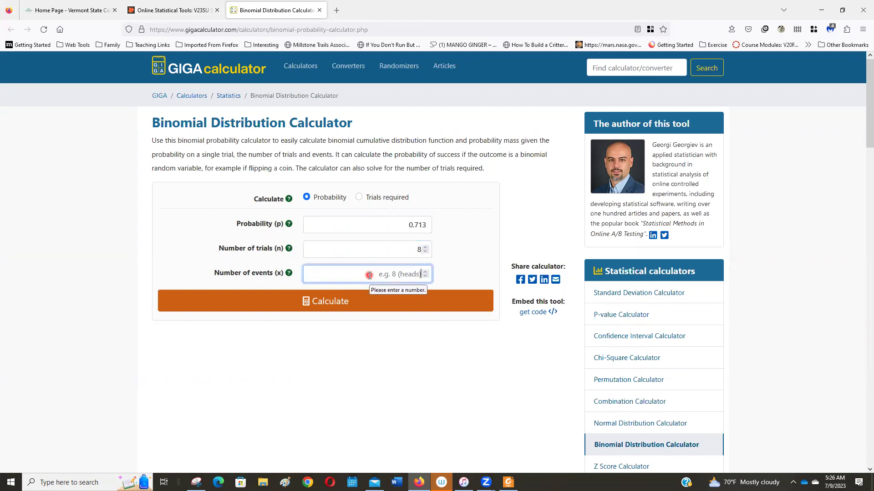
{"action": "type", "text": "0"}
{"action": "left_click", "coordinate": [351, 305]}
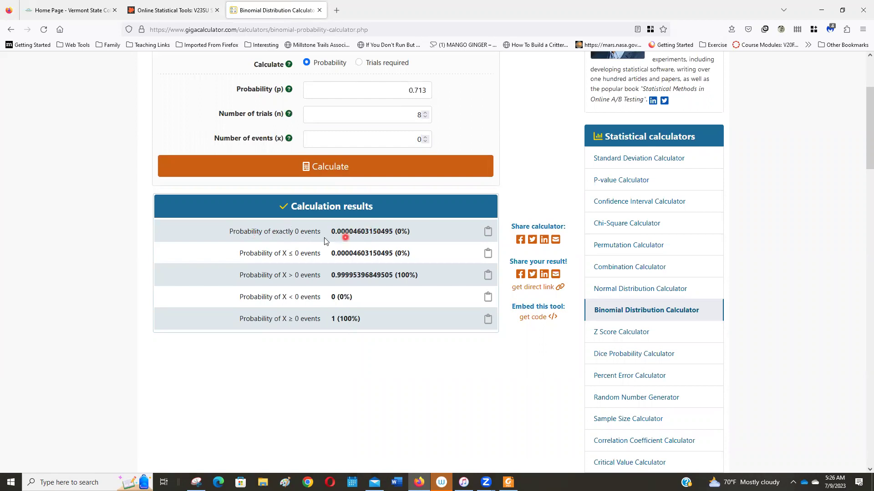
- Change x to 1 and recalculate, giving P(exactly 1) = 0.00091485611223
{"action": "left_click", "coordinate": [413, 138]}
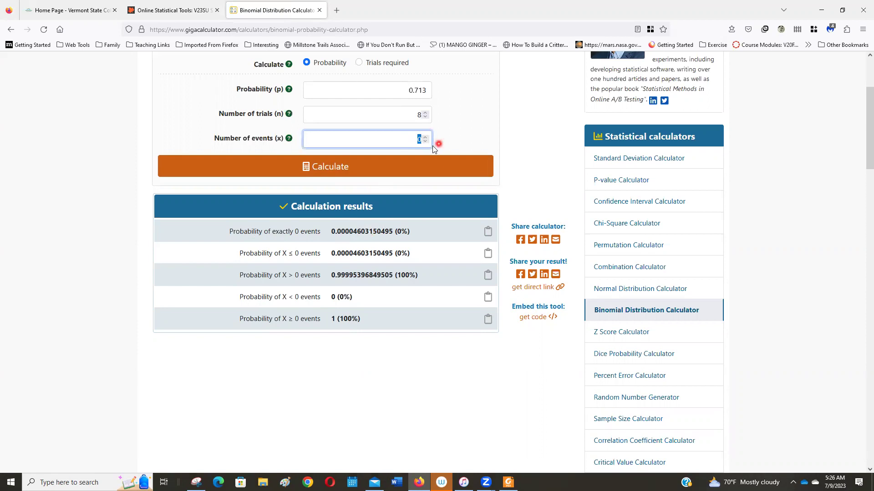
{"action": "type", "text": "1"}
{"action": "left_click", "coordinate": [346, 167]}
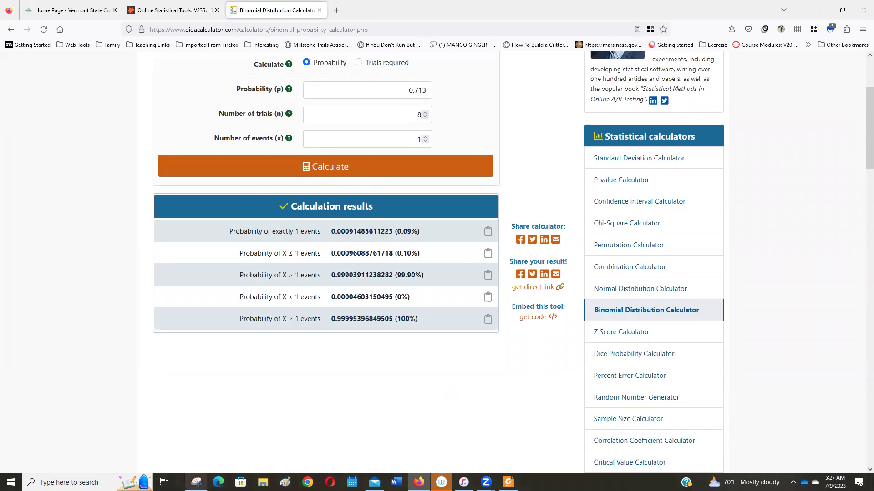
{"action": "left_click", "coordinate": [196, 483]}
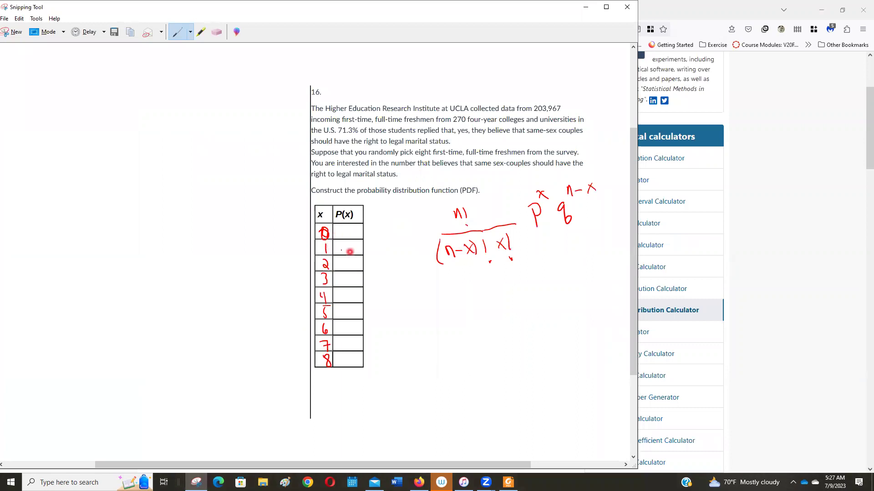
{"action": "left_click", "coordinate": [764, 294]}
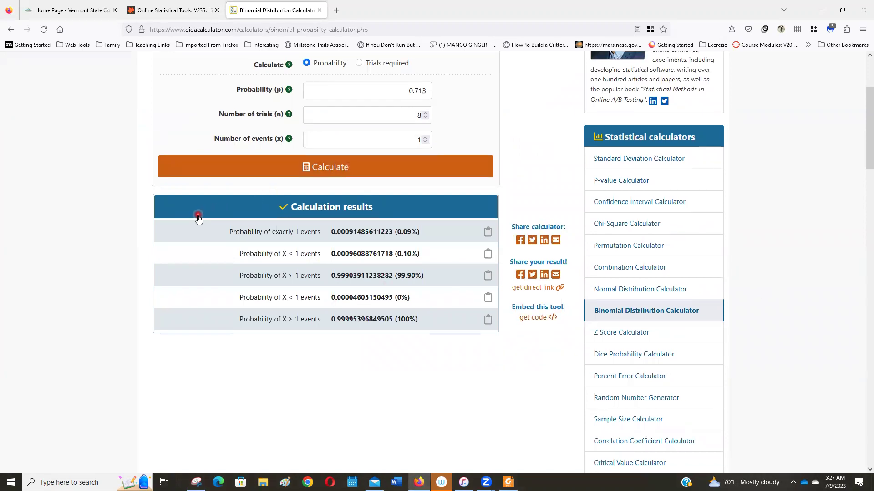
{"action": "scroll", "coordinate": [193, 218], "scroll_direction": "up", "scroll_amount": 1}
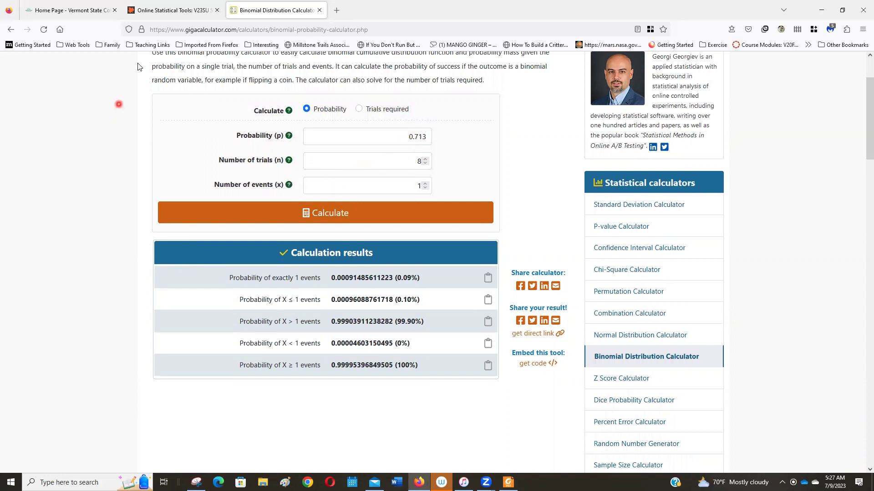
- Open the Binomial Distribution Applet and enter n = 8 and p = 0.713 to show its chart
{"action": "left_click", "coordinate": [168, 10]}
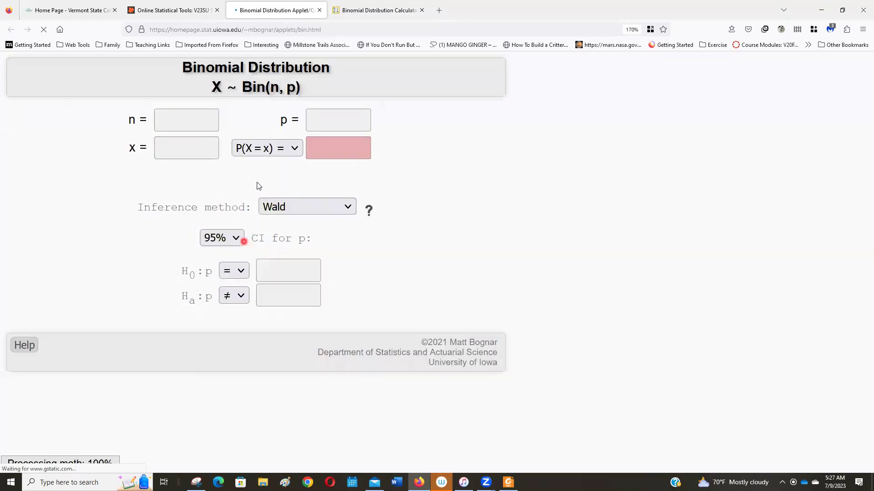
{"action": "left_click", "coordinate": [184, 121]}
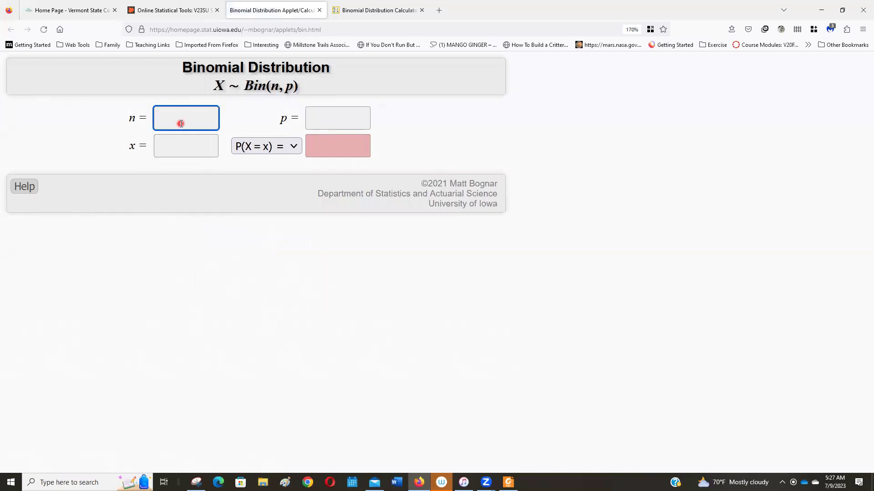
{"action": "type", "text": "8"}
{"action": "left_click", "coordinate": [341, 120]}
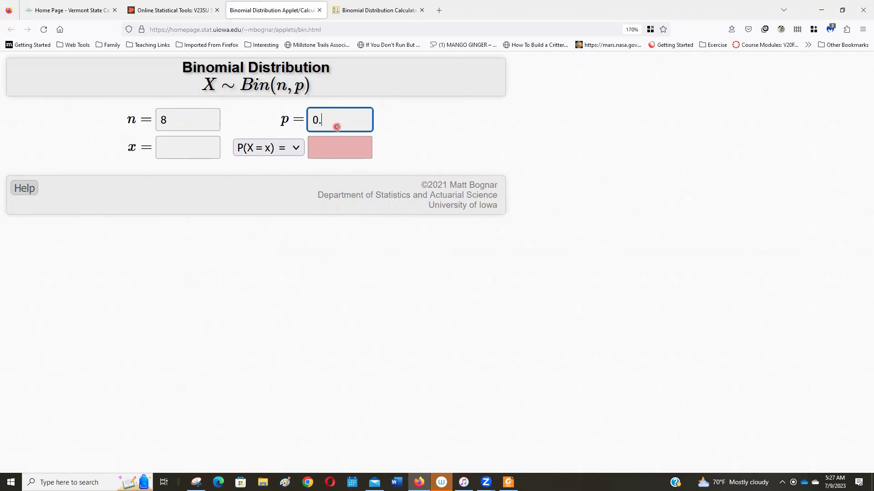
{"action": "left_click", "coordinate": [205, 150]}
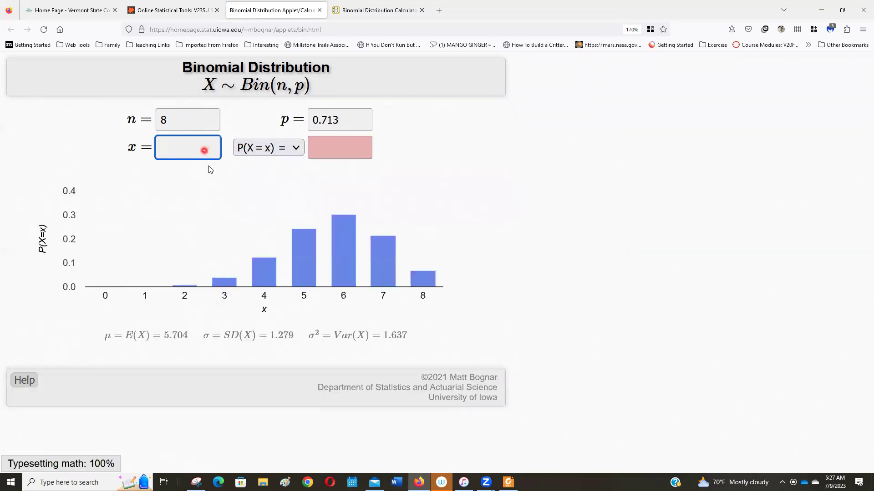
- Read the P(X = x) values from the chart bars starting at x = 0, 1 and 2
{"action": "left_click", "coordinate": [105, 290]}
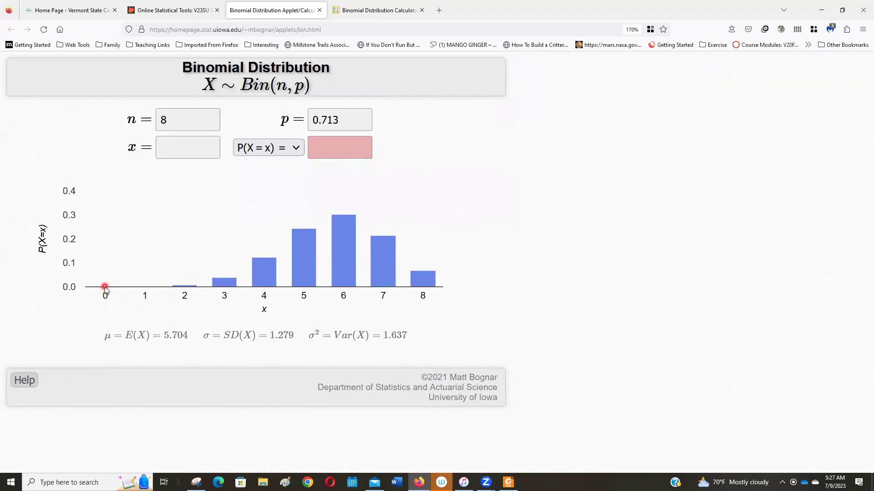
{"action": "left_click", "coordinate": [142, 289]}
{"action": "left_click", "coordinate": [184, 286]}
{"action": "mouse_move", "coordinate": [185, 288]}
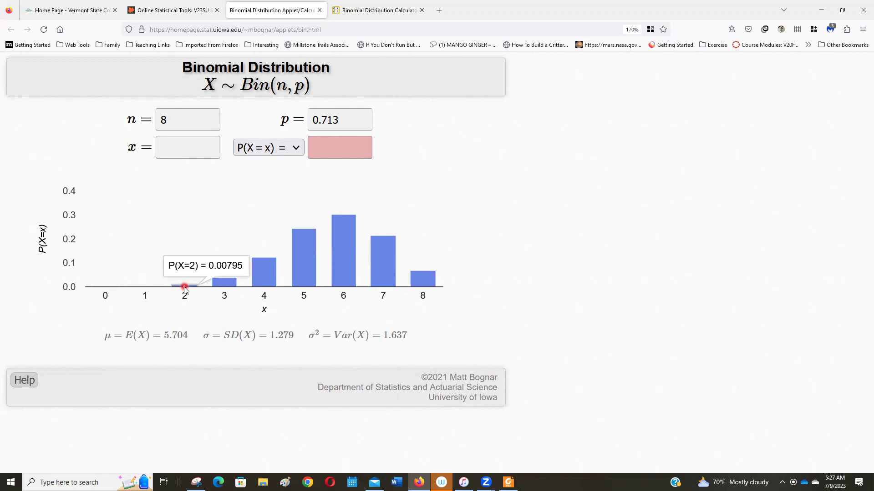
{"action": "mouse_move", "coordinate": [217, 286]}
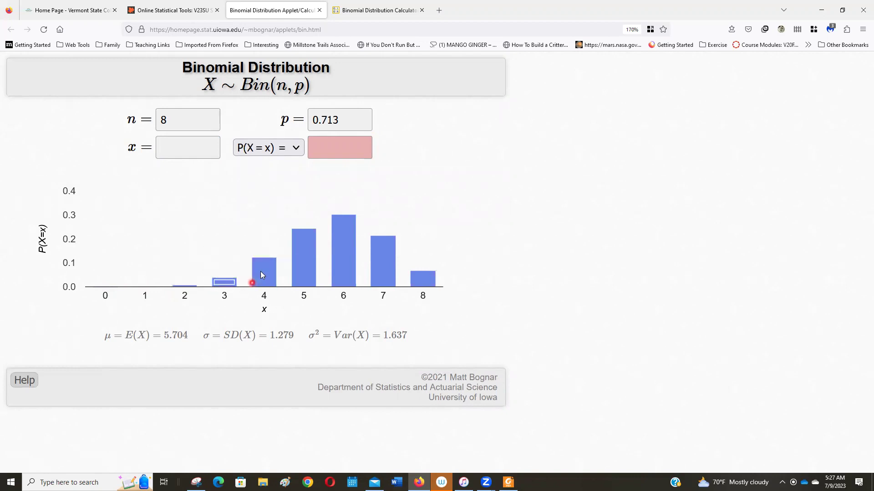
{"action": "mouse_move", "coordinate": [304, 269]}
{"action": "mouse_move", "coordinate": [345, 258]}
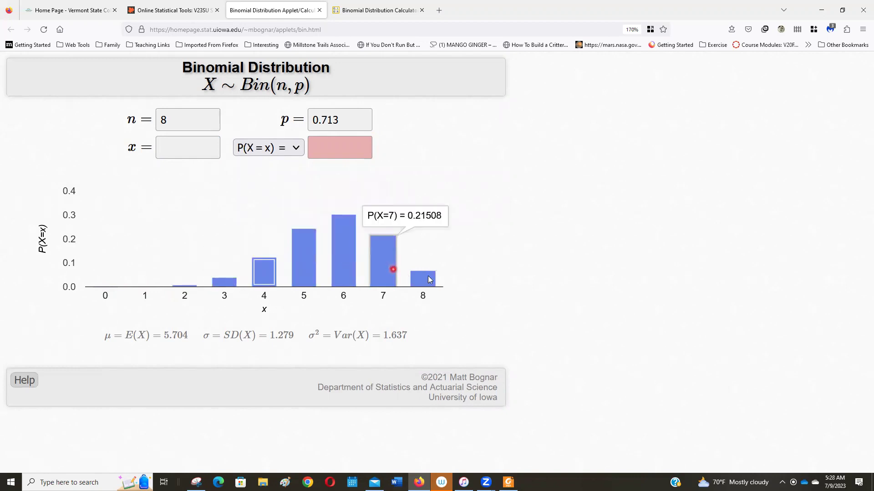
{"action": "mouse_move", "coordinate": [428, 276]}
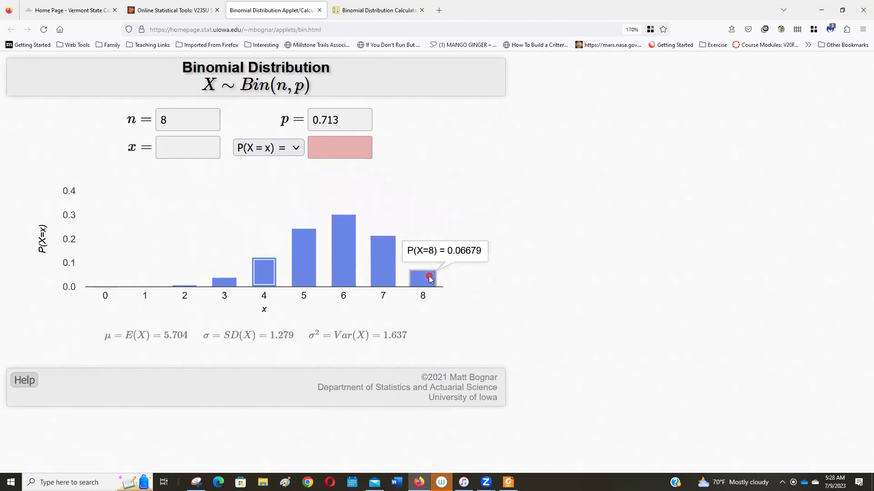
- Enter x = 0, then x = 1, getting P(X = 0) = 0.00005 and P(X = 1) = 0.00091
{"action": "left_click", "coordinate": [171, 145]}
{"action": "type", "text": "0"}
{"action": "left_click", "coordinate": [210, 193]}
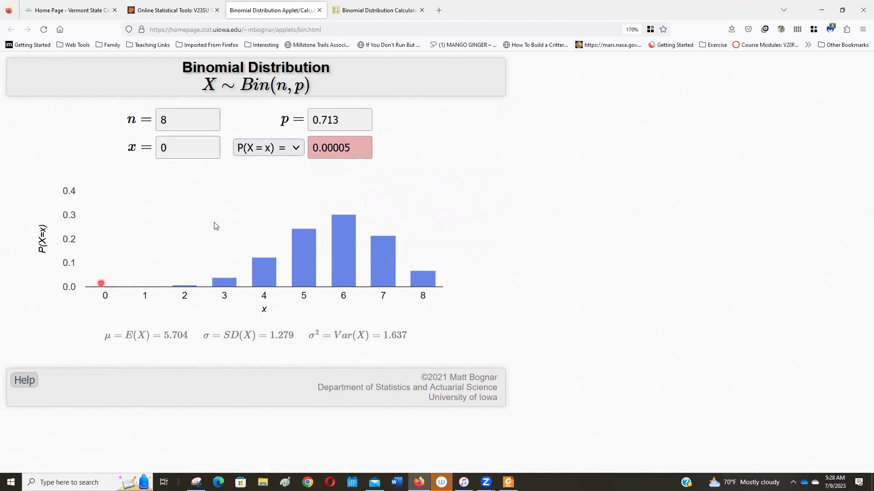
{"action": "left_click_drag", "start_coordinate": [164, 148], "coordinate": [137, 146]}
{"action": "type", "text": "1"}
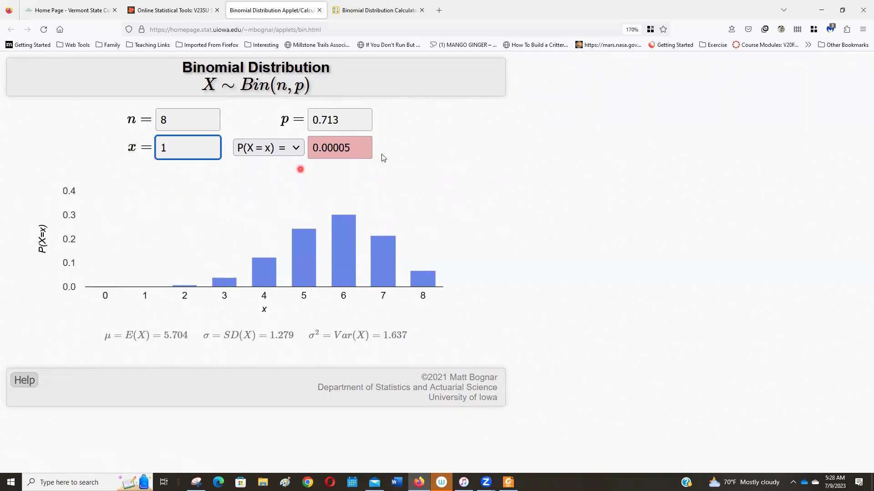
{"action": "left_click", "coordinate": [380, 153]}
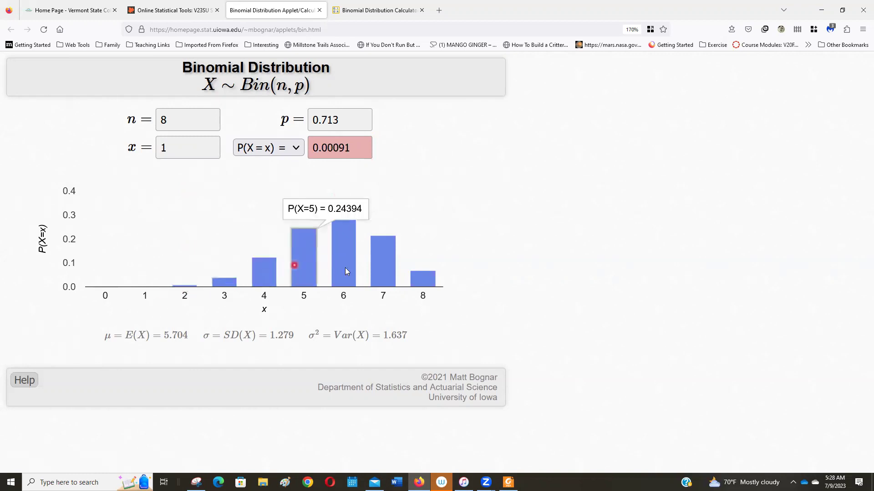
{"action": "mouse_move", "coordinate": [430, 280]}
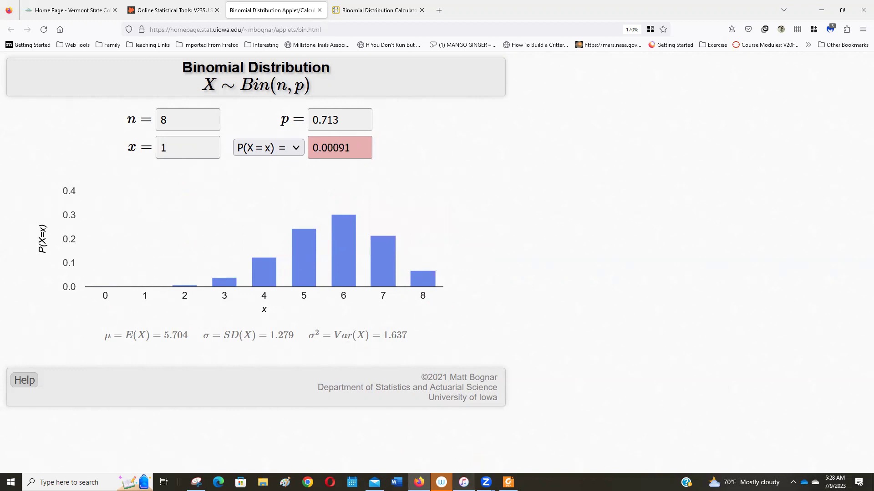
{"action": "mouse_move", "coordinate": [486, 482]}
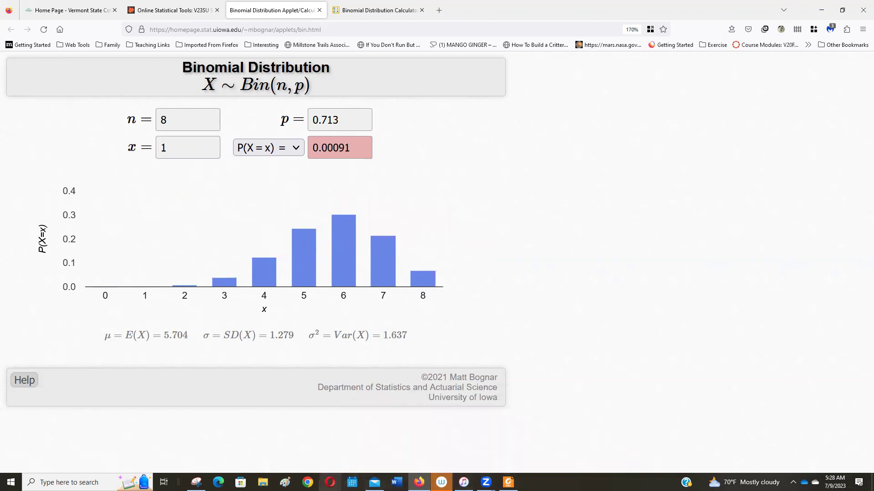
- Bring the Snipping Tool problem sheet with its blank P(x) column to the front
{"action": "left_click", "coordinate": [196, 483]}
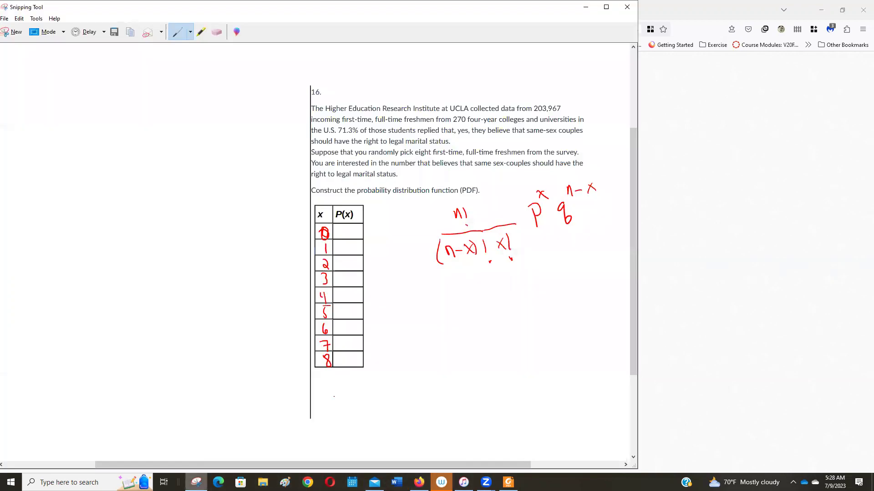